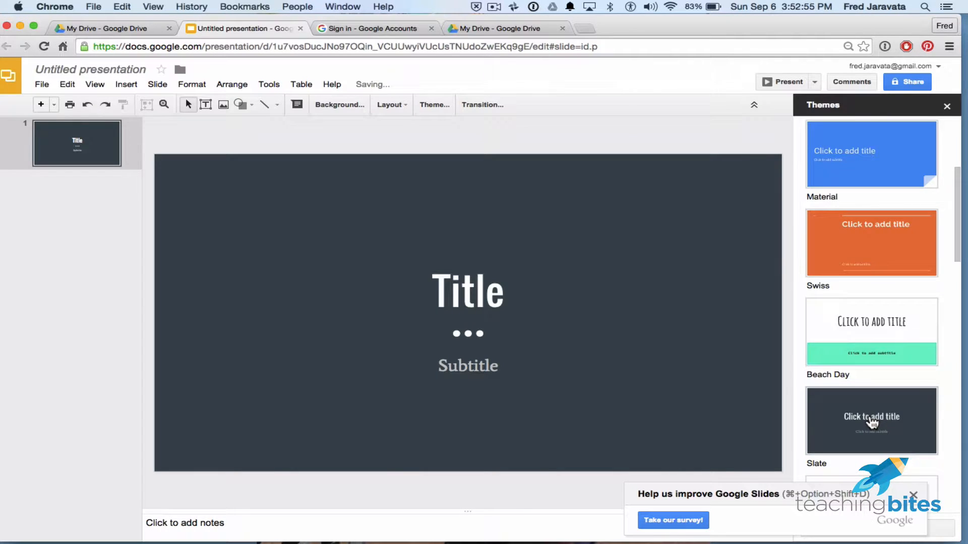
- Try the Swiss and Material themes on the presentation, and settle on the Simple Light theme
left_click(871, 222)
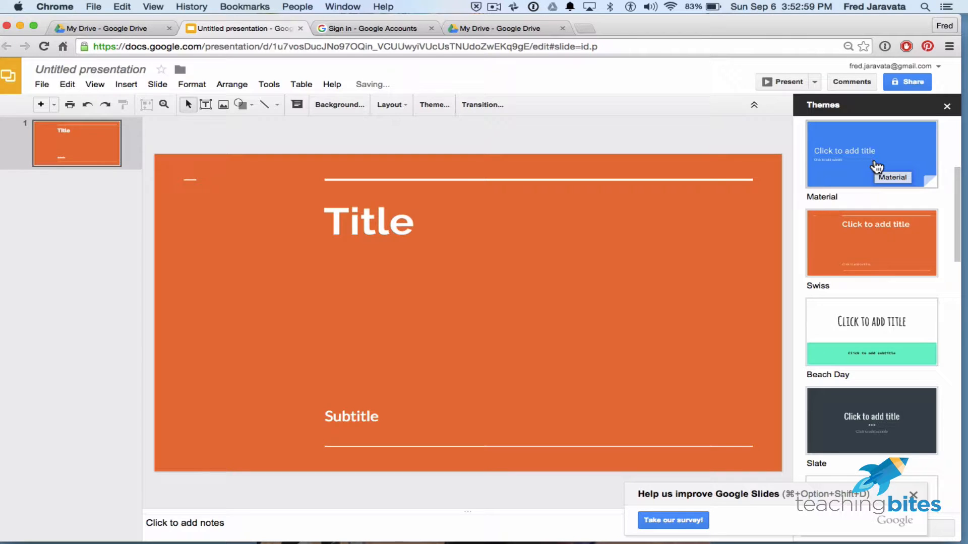
left_click(877, 168)
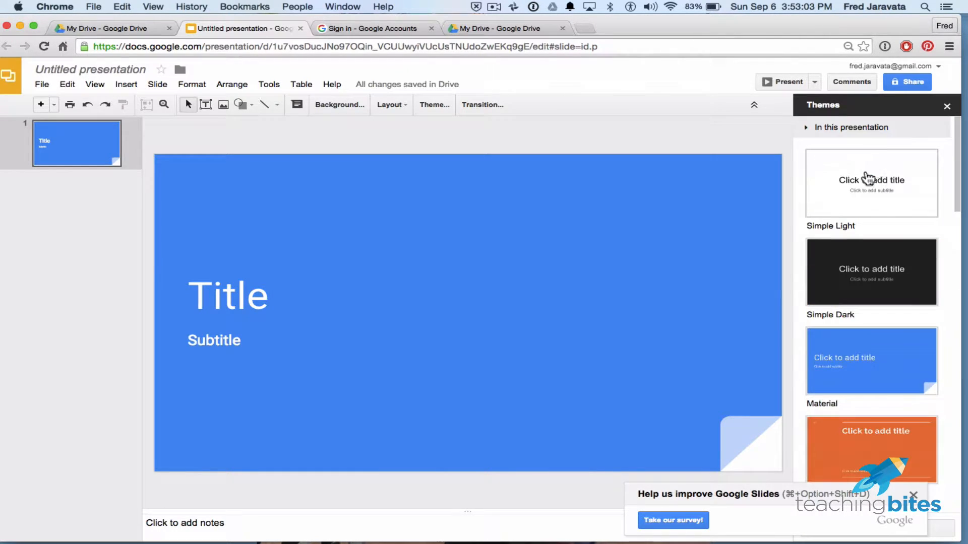
left_click(857, 187)
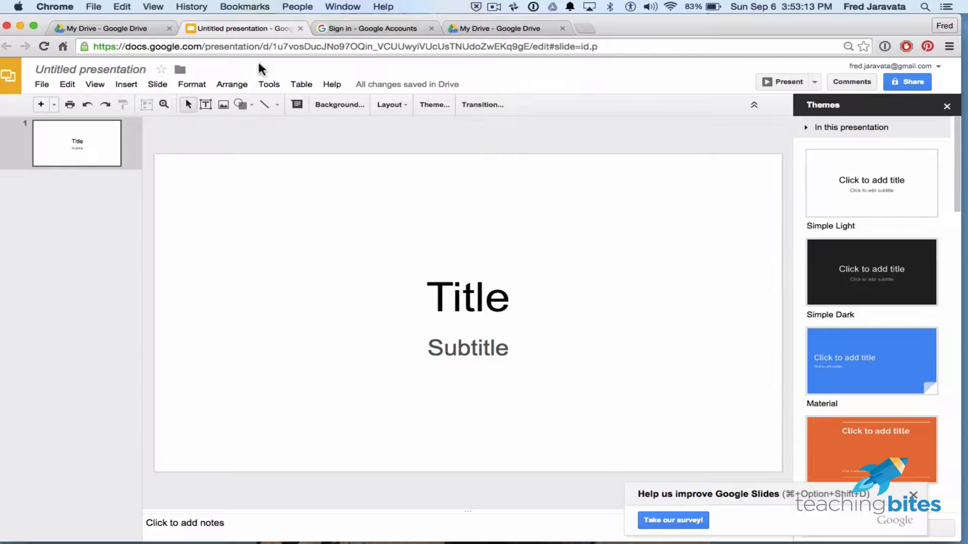
- Add a second slide with title and body placeholders and try out both of its text areas
left_click(43, 104)
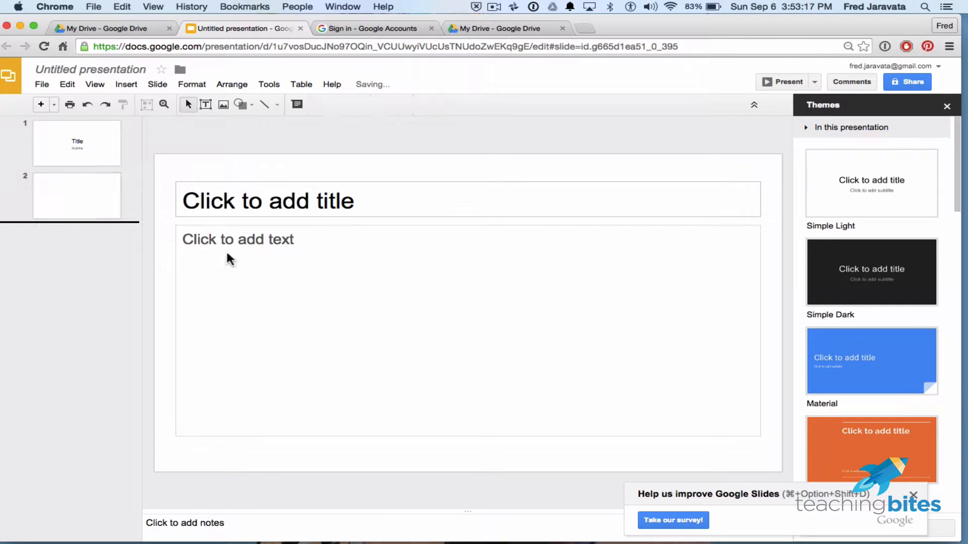
left_click(302, 203)
left_click(310, 260)
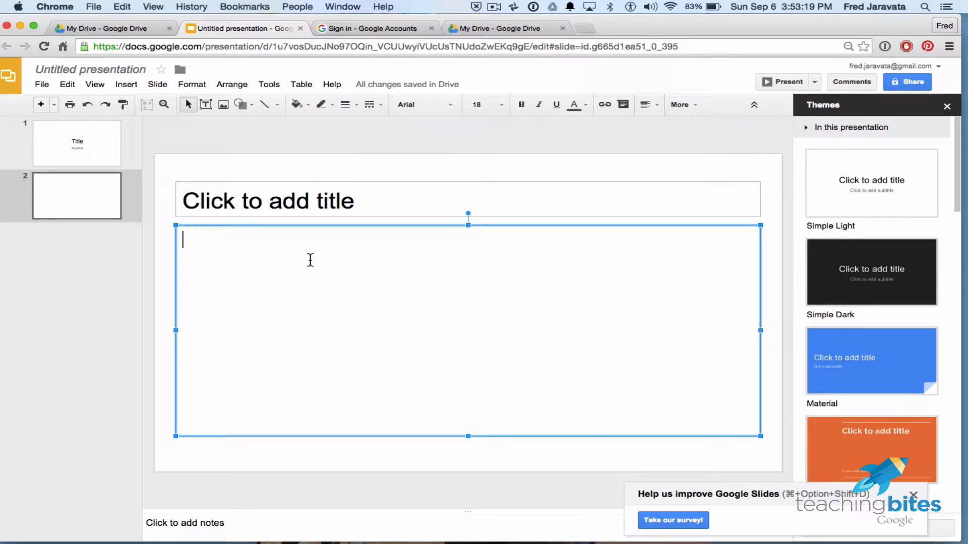
left_click(360, 202)
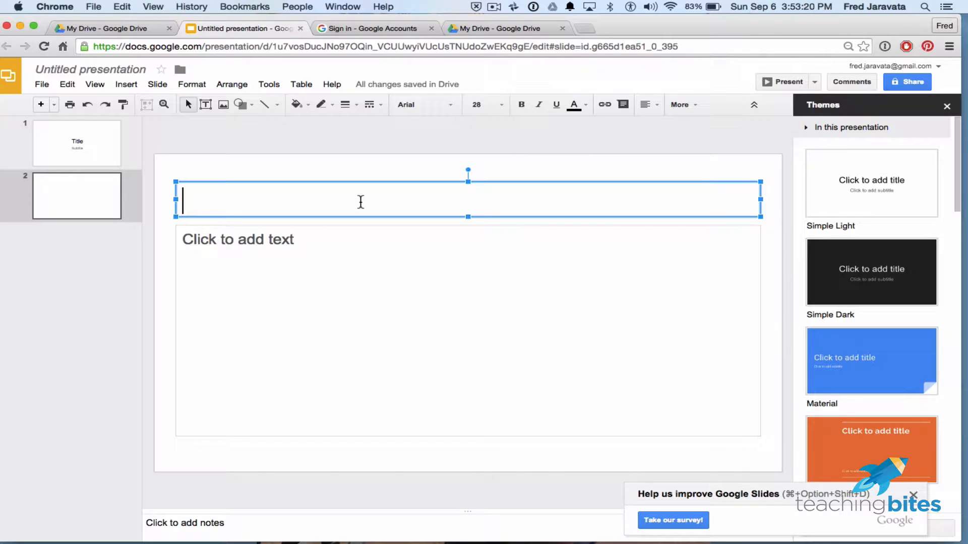
left_click(341, 237)
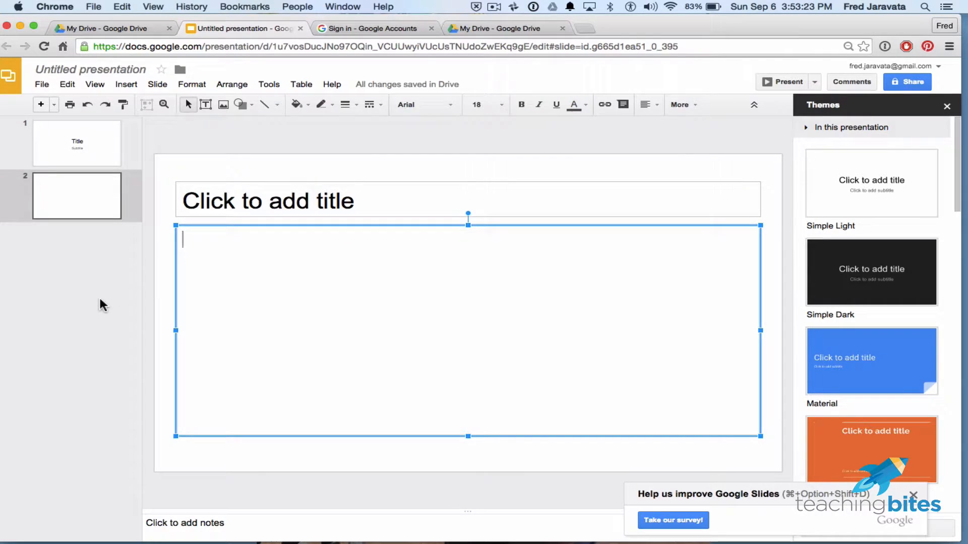
left_click(112, 235)
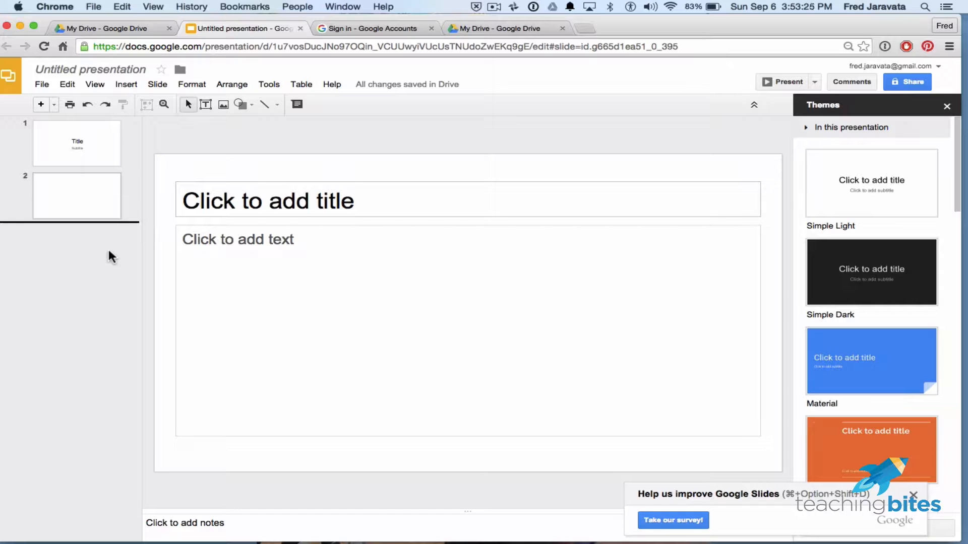
left_click(118, 201)
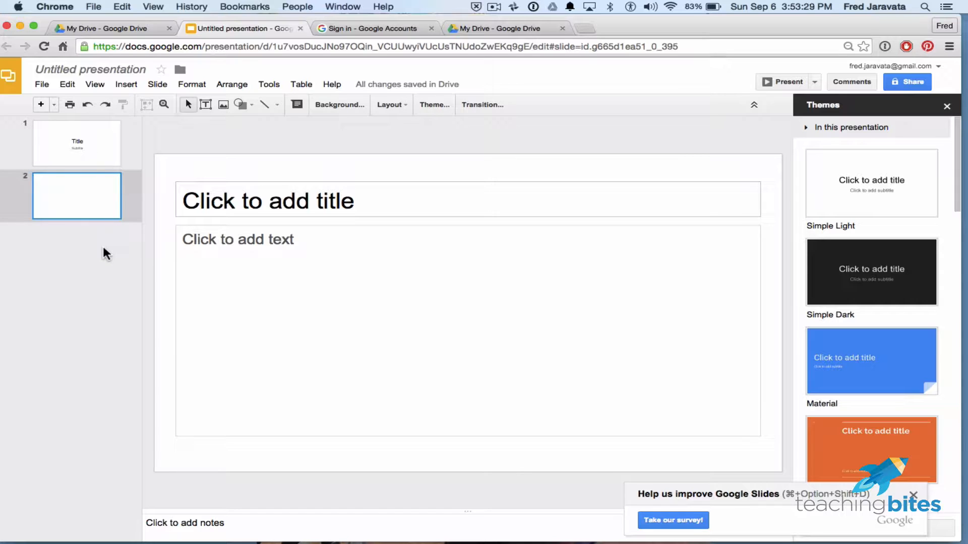
- Add a third slide with the Big Number layout and fill its number placeholder with 100%
left_click(54, 105)
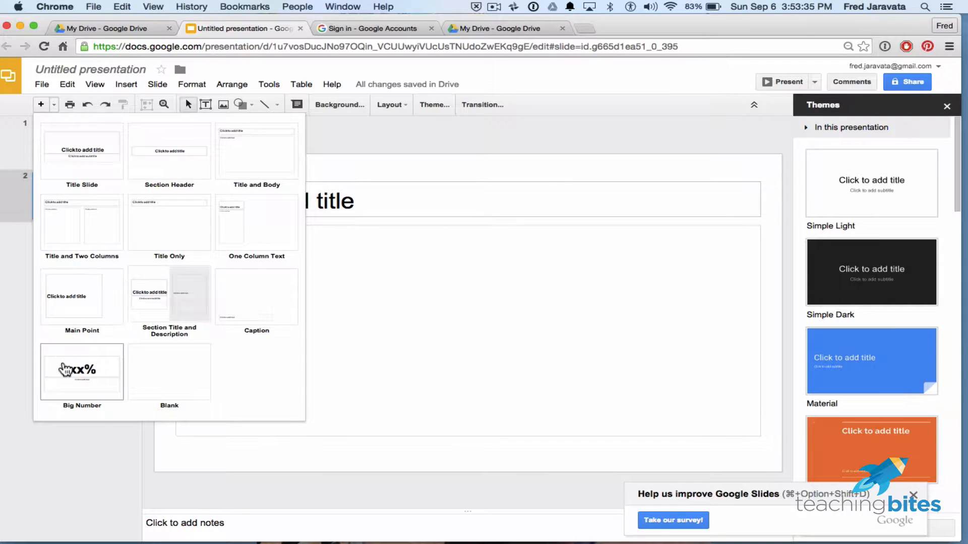
left_click(84, 368)
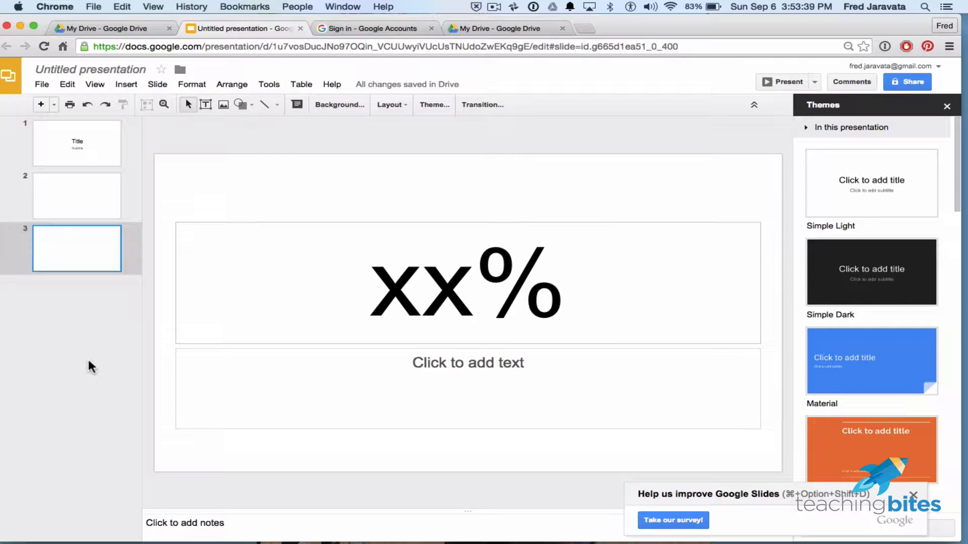
left_click(453, 313)
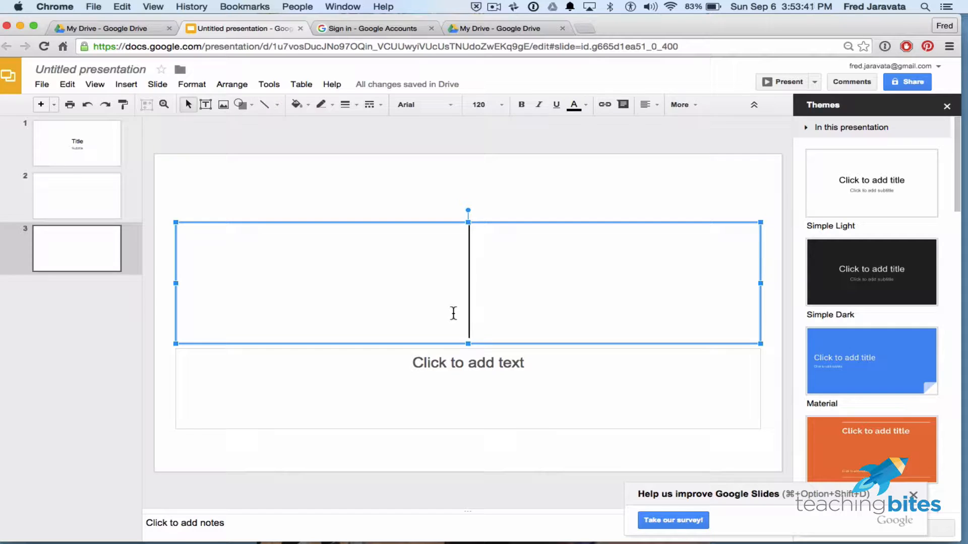
type("100")
key("Return")
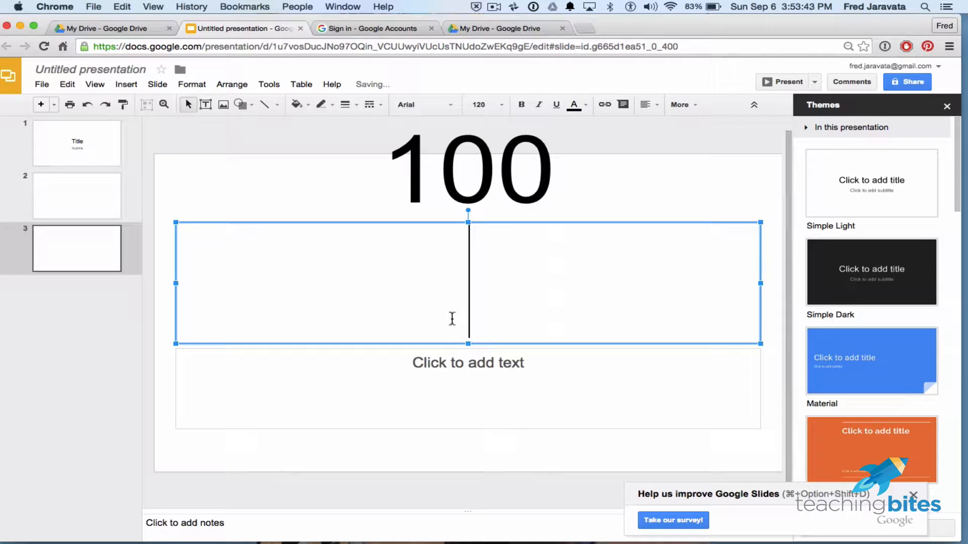
key("super+z")
key("super+z")
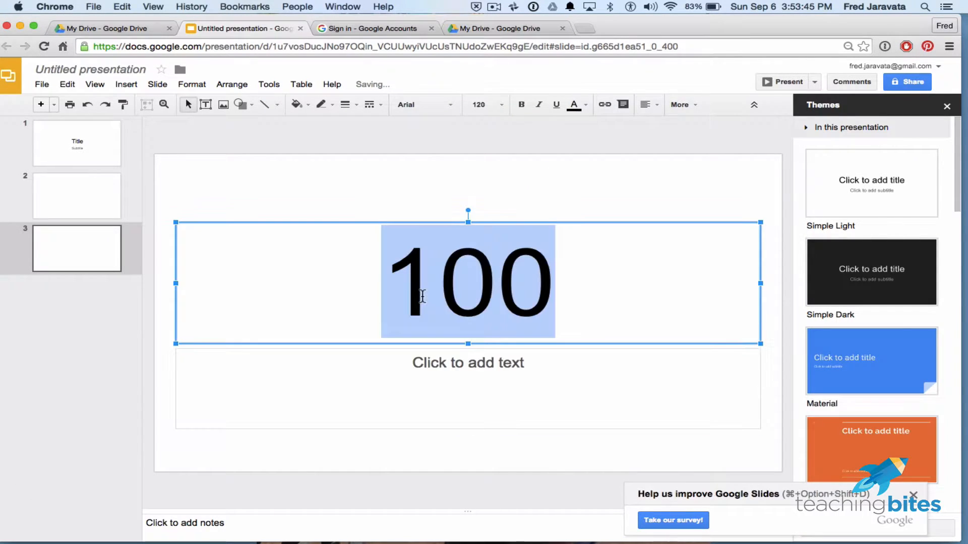
left_click(577, 293)
type("%")
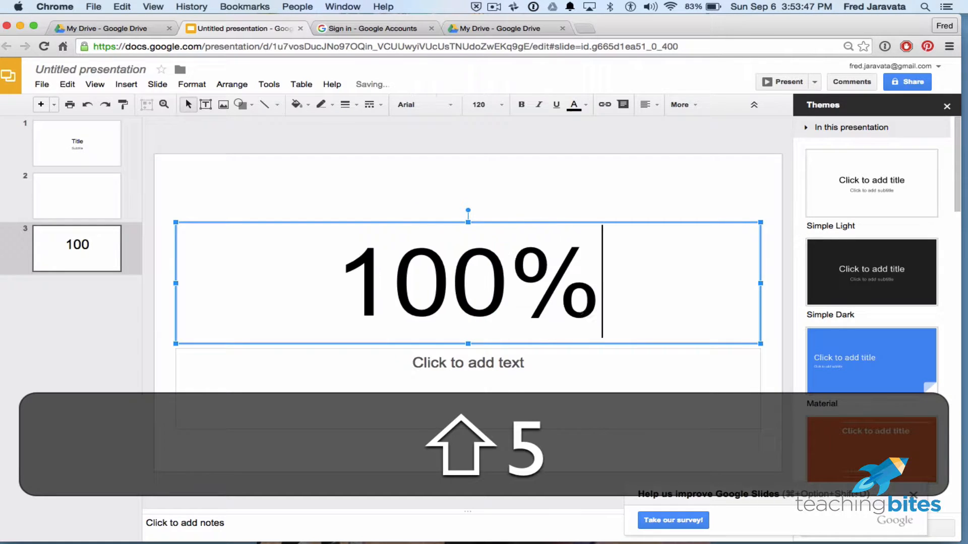
left_click(578, 358)
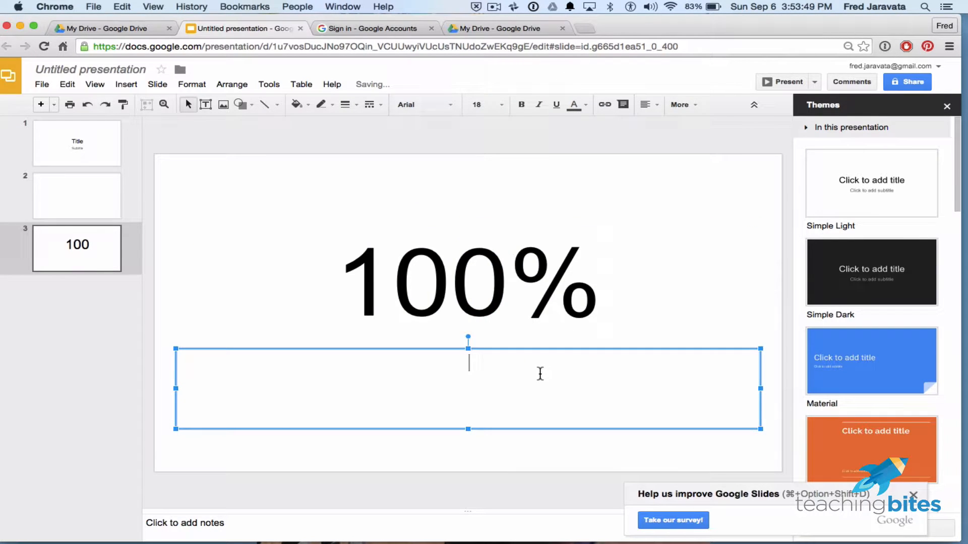
- Review the first two slides and delete the empty title-and-body slide
left_click(72, 189)
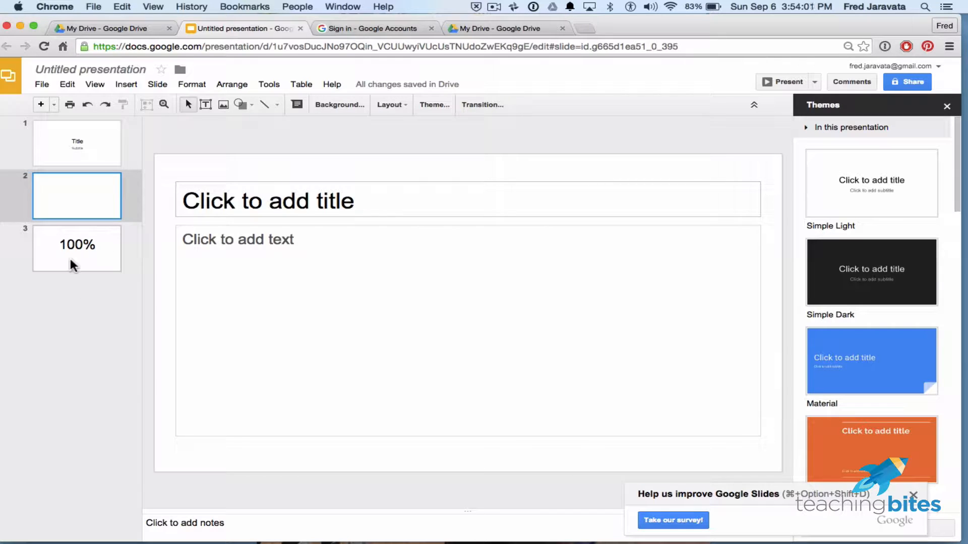
left_click(74, 138)
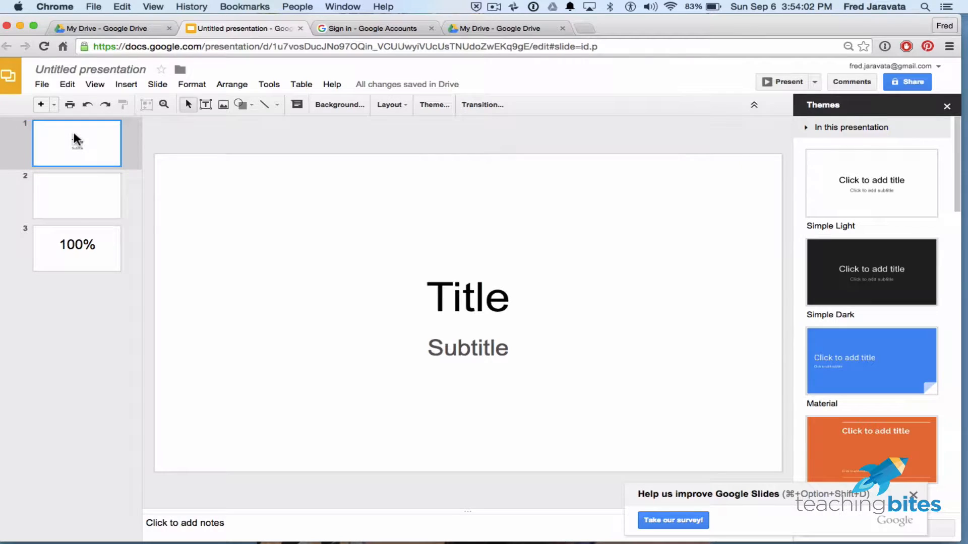
left_click(68, 207)
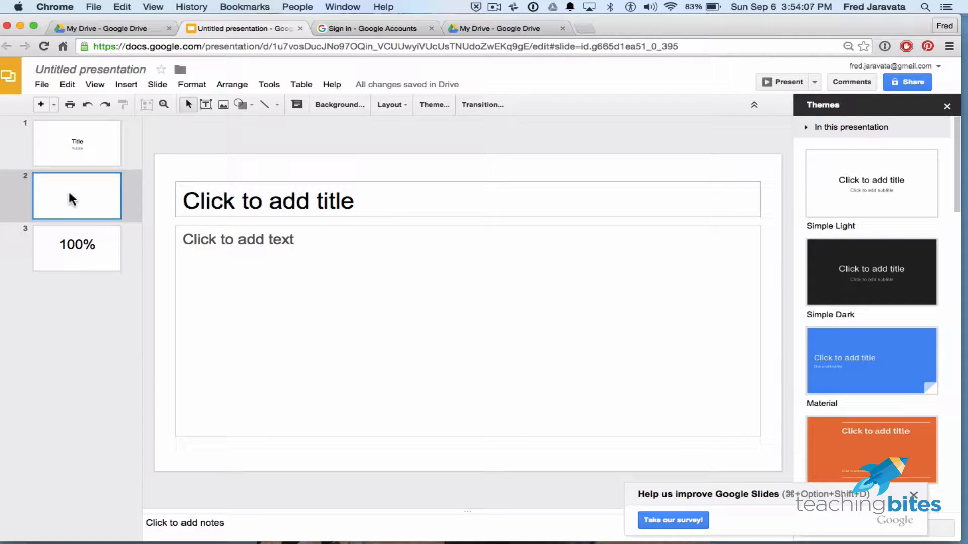
key("BackSpace")
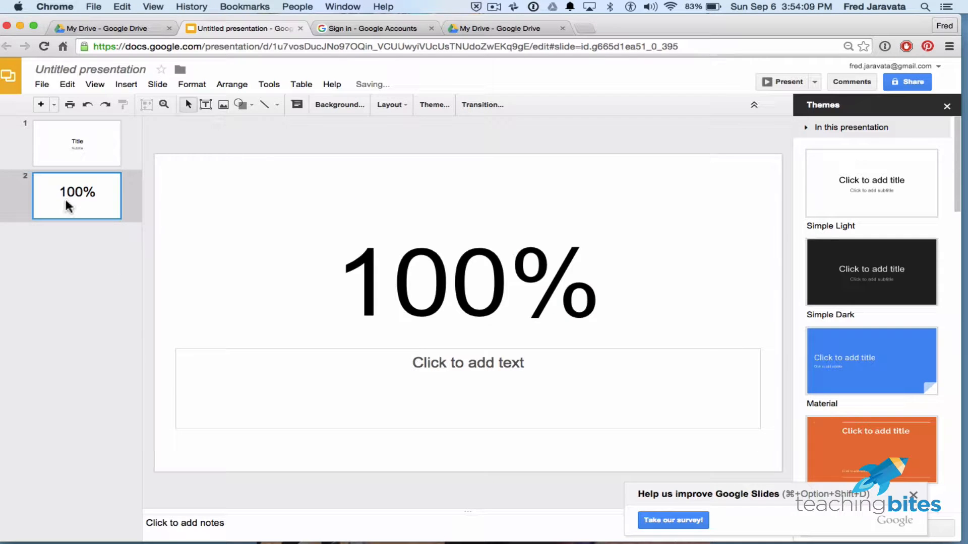
- Add a slide with the One Column Text layout after the 100% slide
left_click(68, 250)
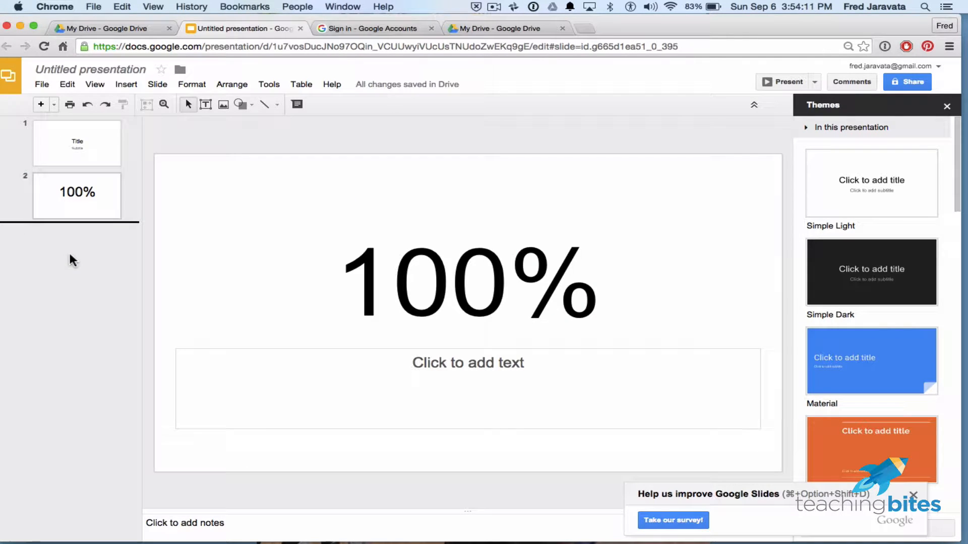
left_click(53, 105)
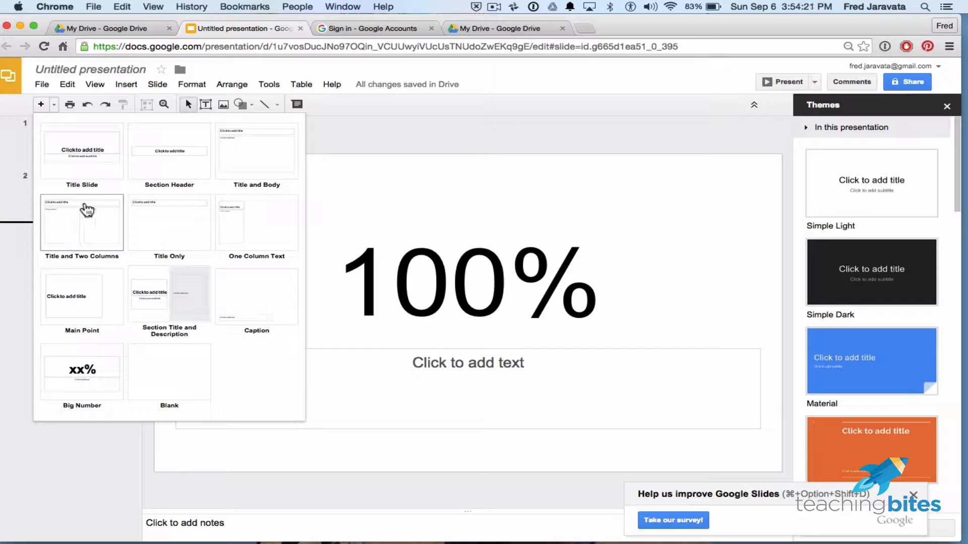
left_click(244, 246)
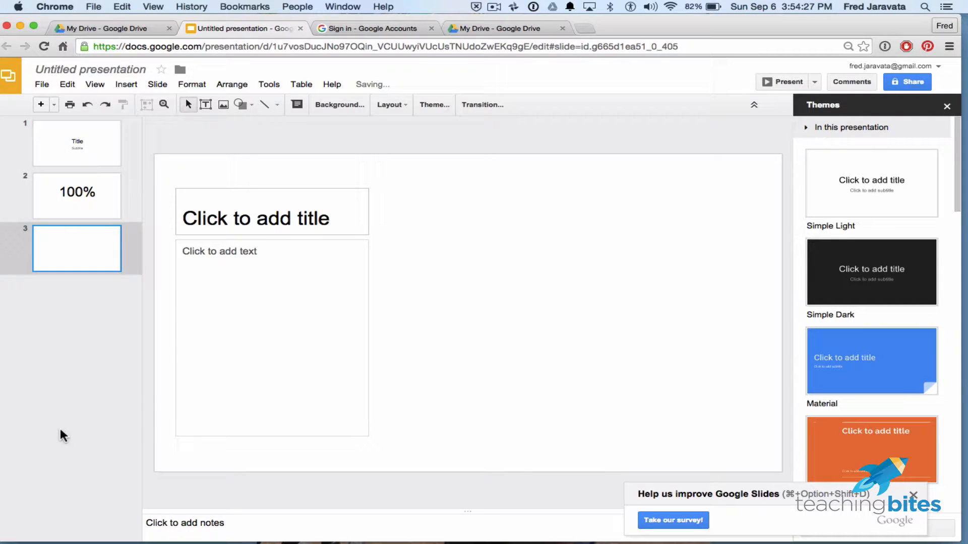
- Enter "Dolphin" as the title of the One Column Text slide and "Text" as its body
left_click(278, 220)
type("Dolphon")
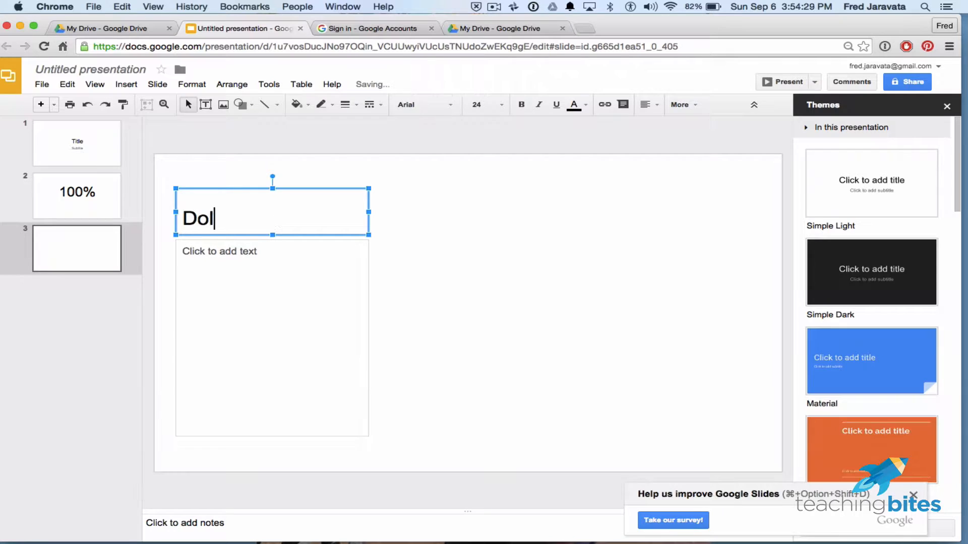
key("BackSpace")
key("BackSpace")
type("n")
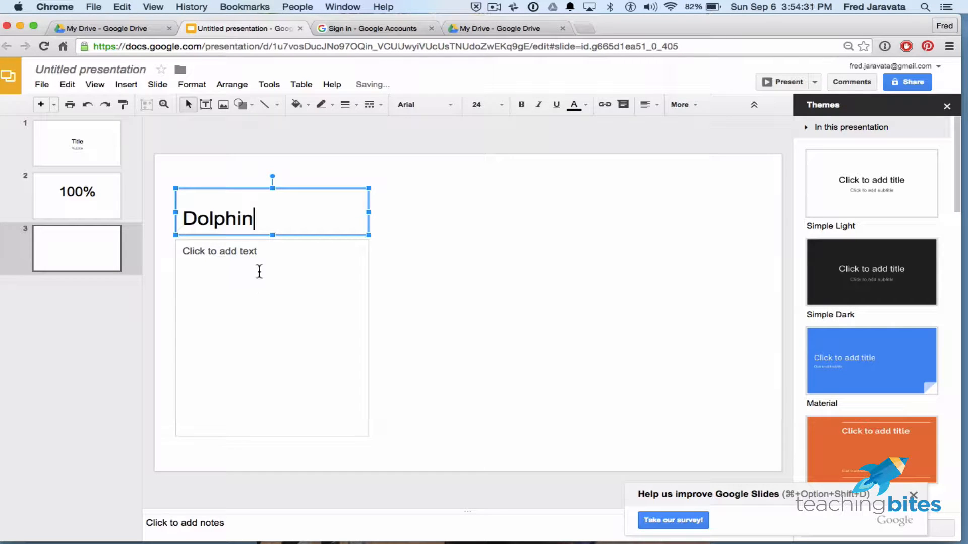
left_click(264, 264)
type("Text")
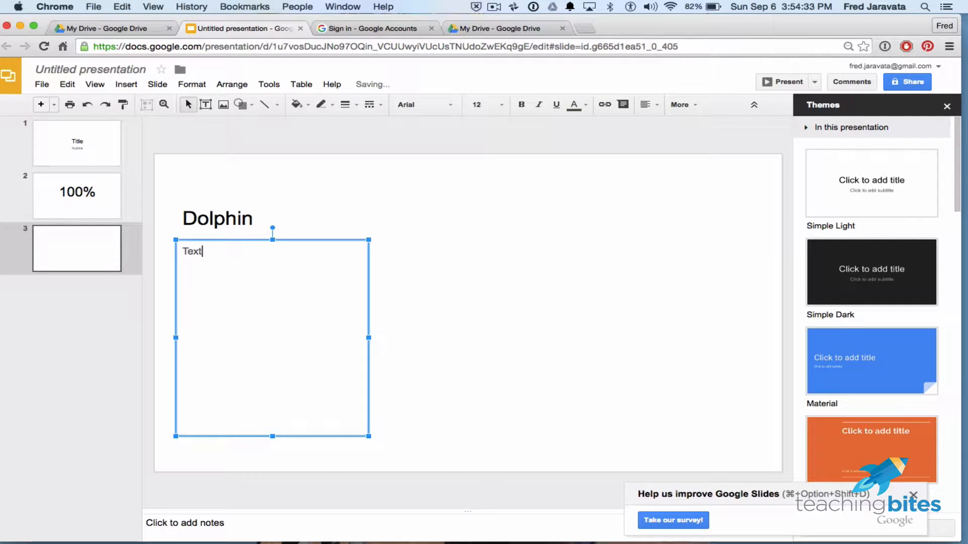
left_click(500, 370)
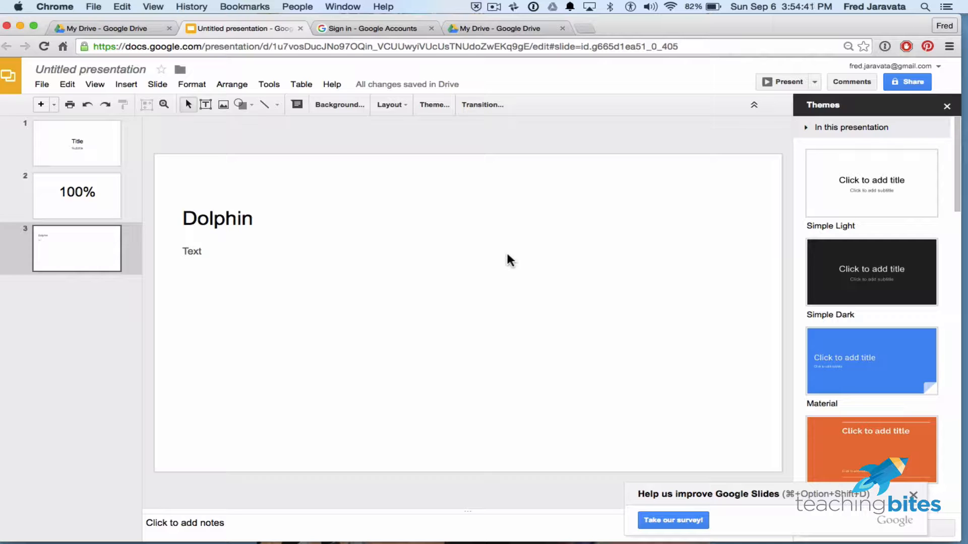
- Insert the image Dolphind.jpg from Google Drive's My Drive into the Dolphin slide
left_click(122, 85)
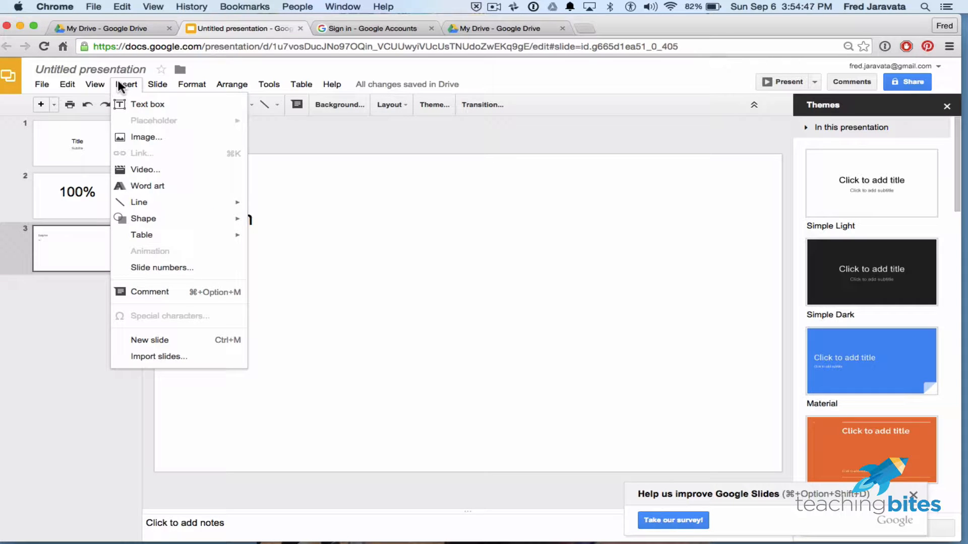
left_click(356, 138)
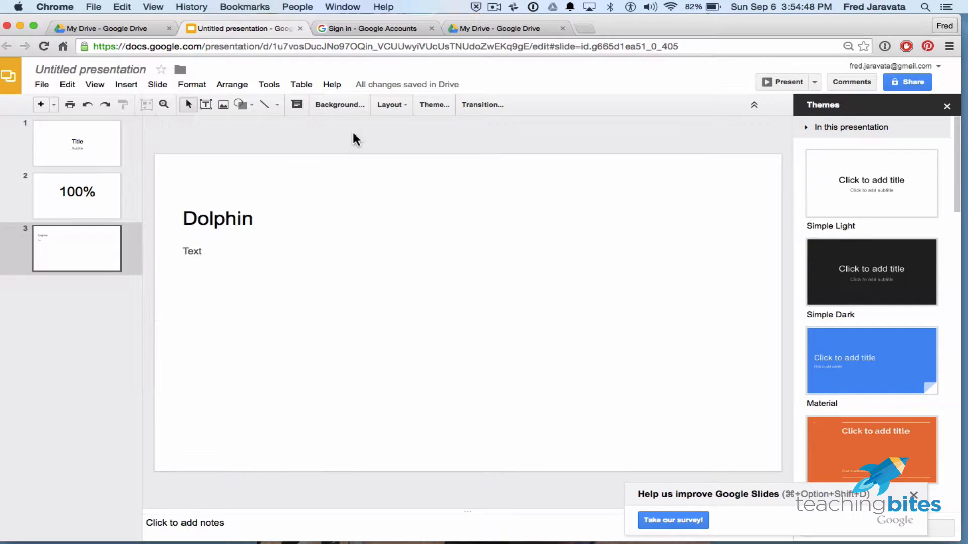
left_click(228, 110)
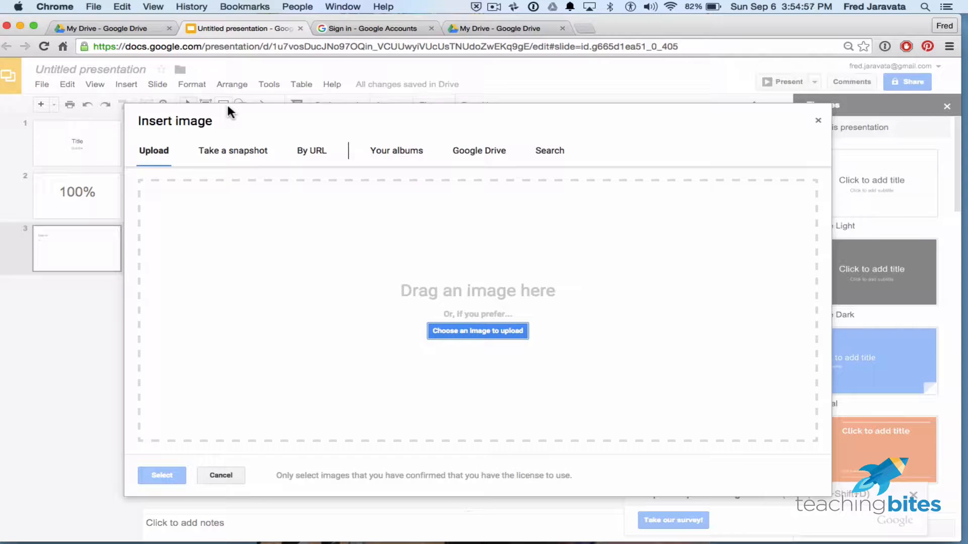
left_click(473, 158)
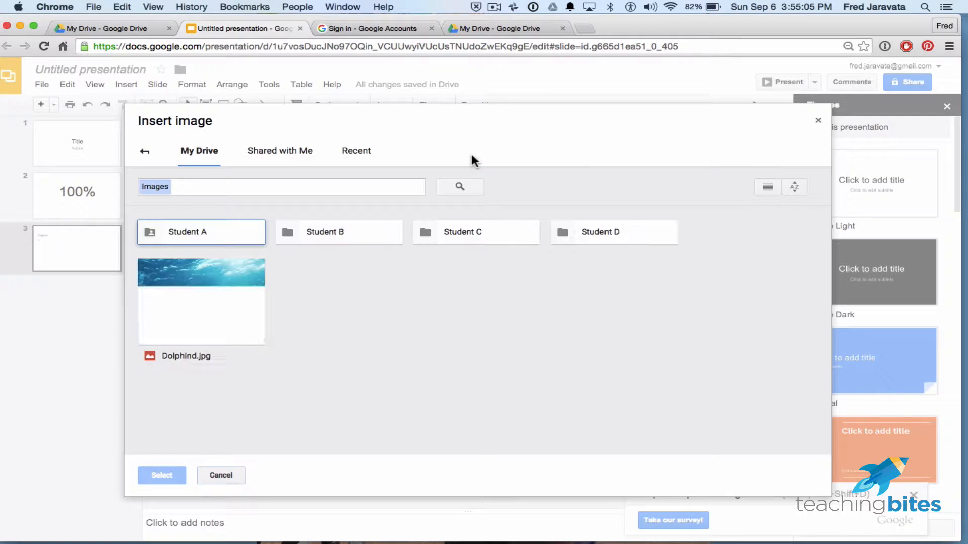
left_click(213, 279)
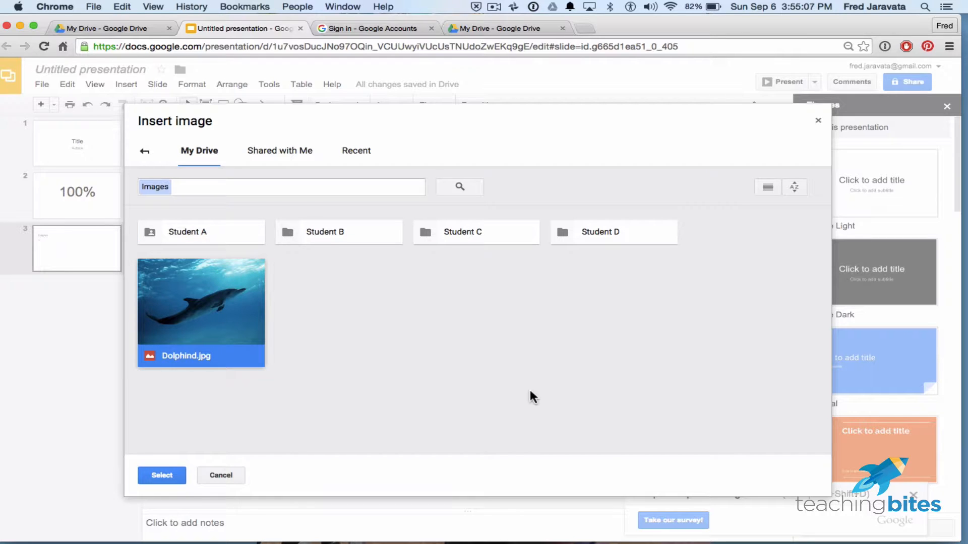
left_click(162, 476)
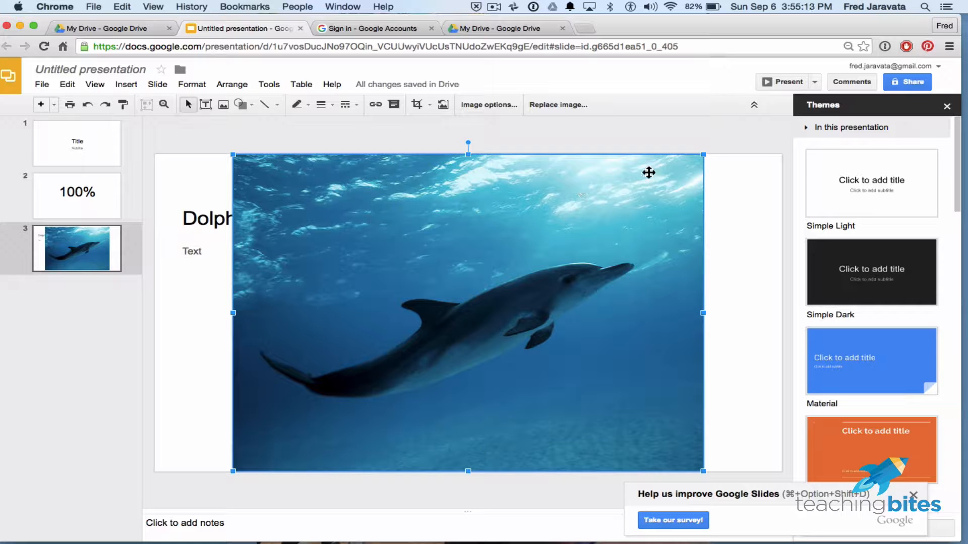
- Shrink the dolphin image proportionally to about half its size and move it near the slide's title
left_click_drag(703, 155, 572, 226)
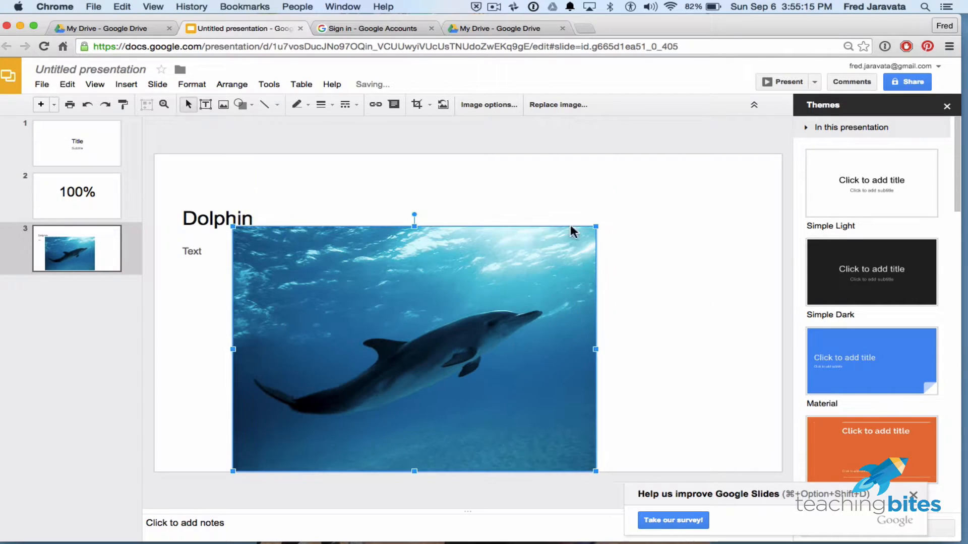
left_click_drag(232, 471, 358, 387)
left_click(669, 296)
left_click_drag(568, 269, 449, 231)
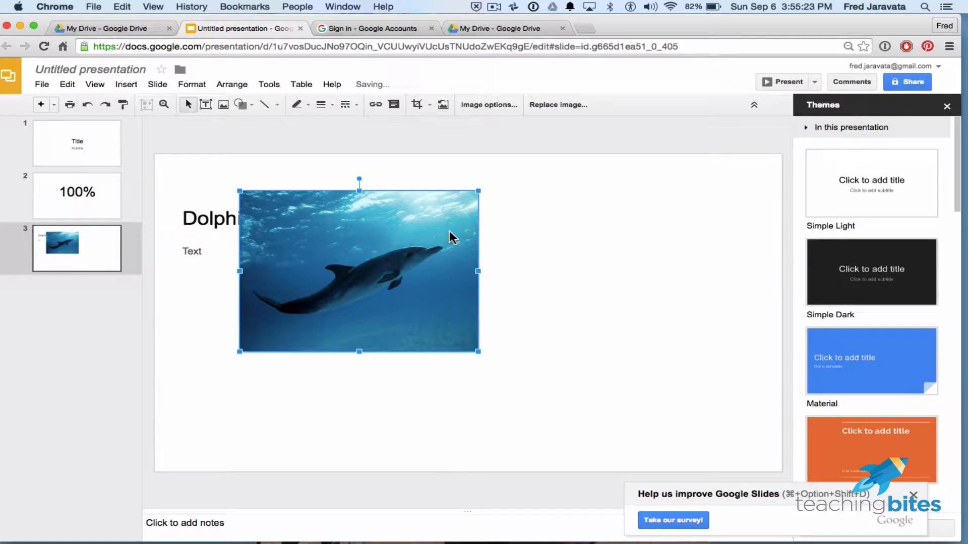
mouse_move(395, 255)
left_mouse_down()
mouse_move(484, 251)
mouse_move(395, 254)
left_mouse_up()
left_click(653, 263)
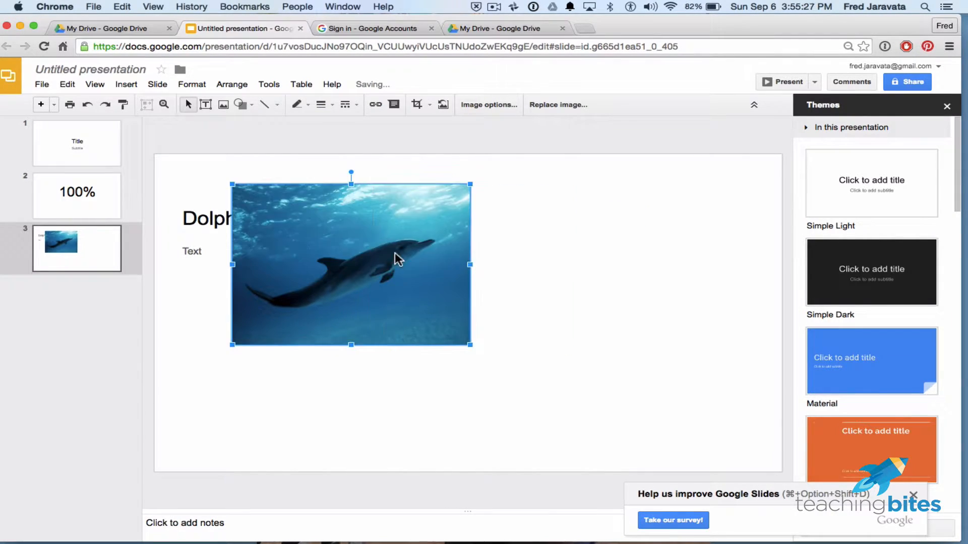
- Move the dolphin image further left so it overlaps the title and body text boxes
left_click(204, 236)
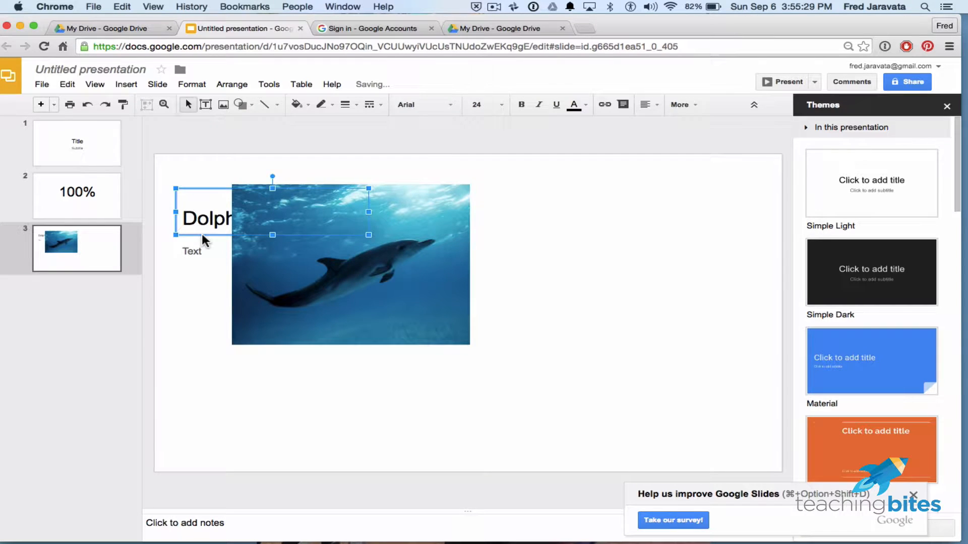
left_click(205, 287)
left_click_drag(408, 231, 372, 233)
left_click(525, 291)
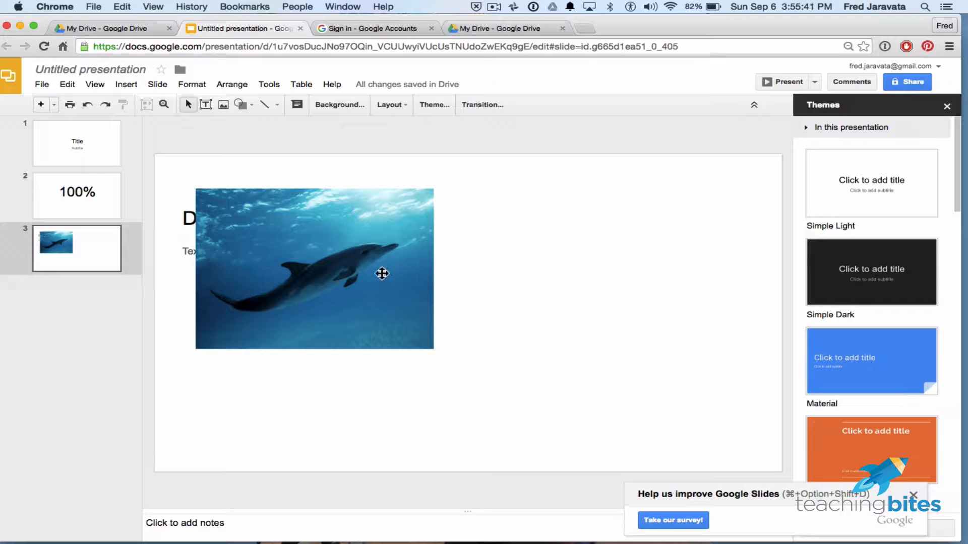
- Send the dolphin image backward two levels in the stacking order, behind the slide's title and body text
left_click(379, 294)
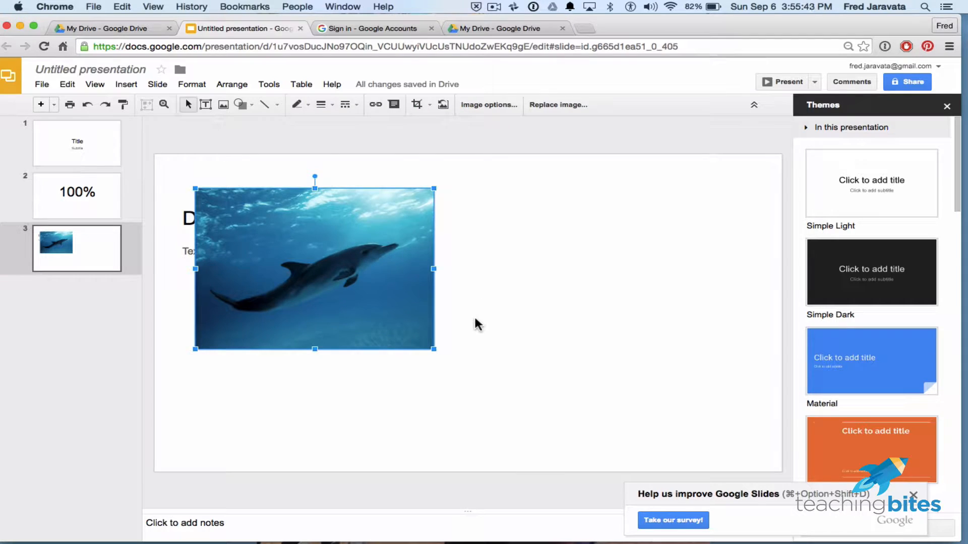
left_click(252, 105)
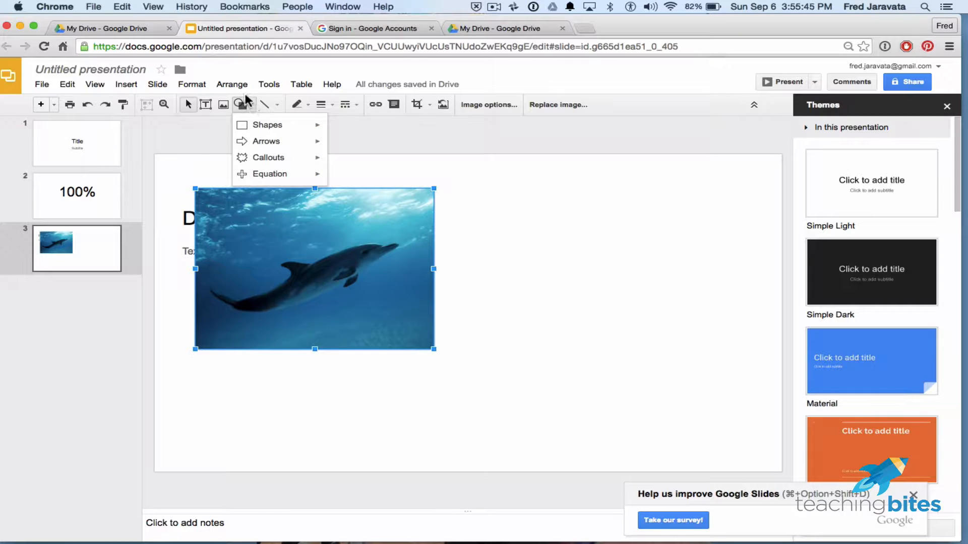
left_click(244, 83)
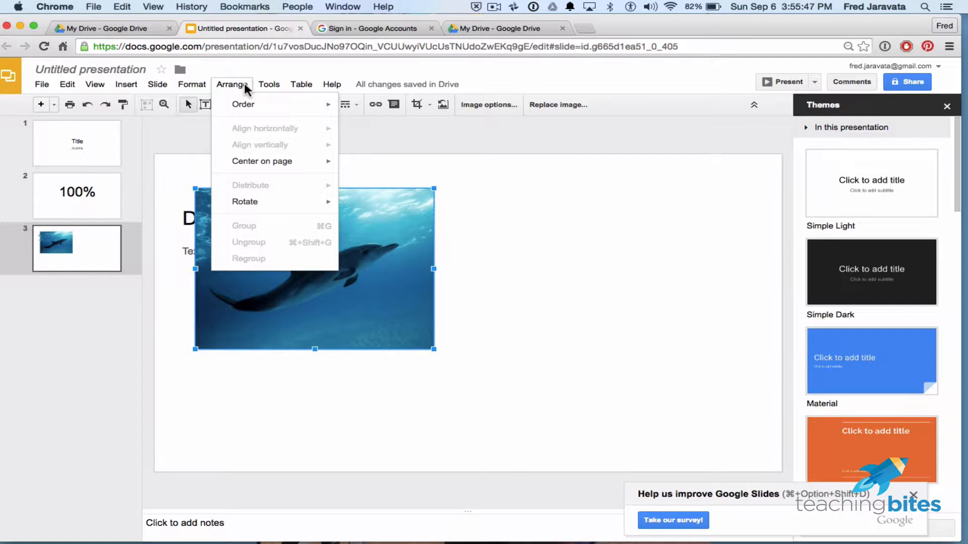
mouse_move(250, 108)
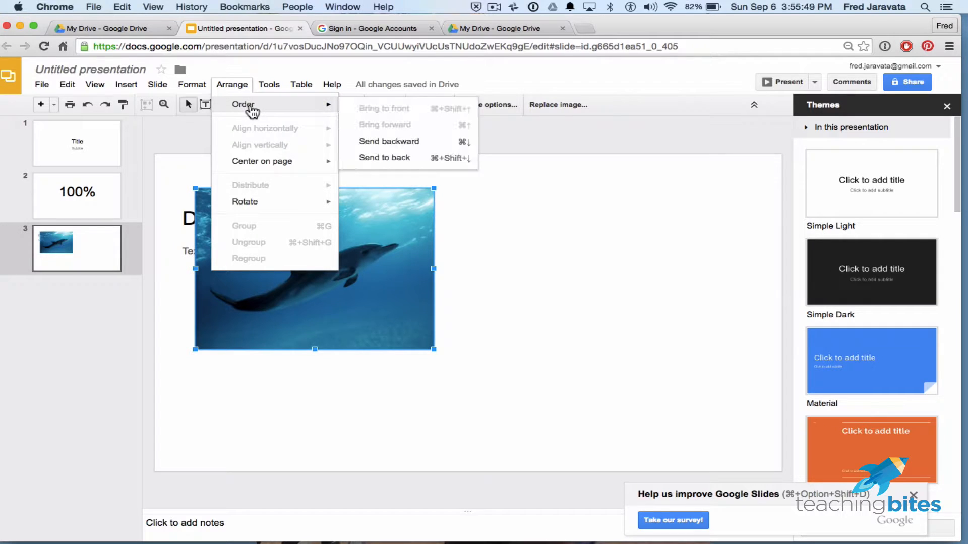
left_click(416, 144)
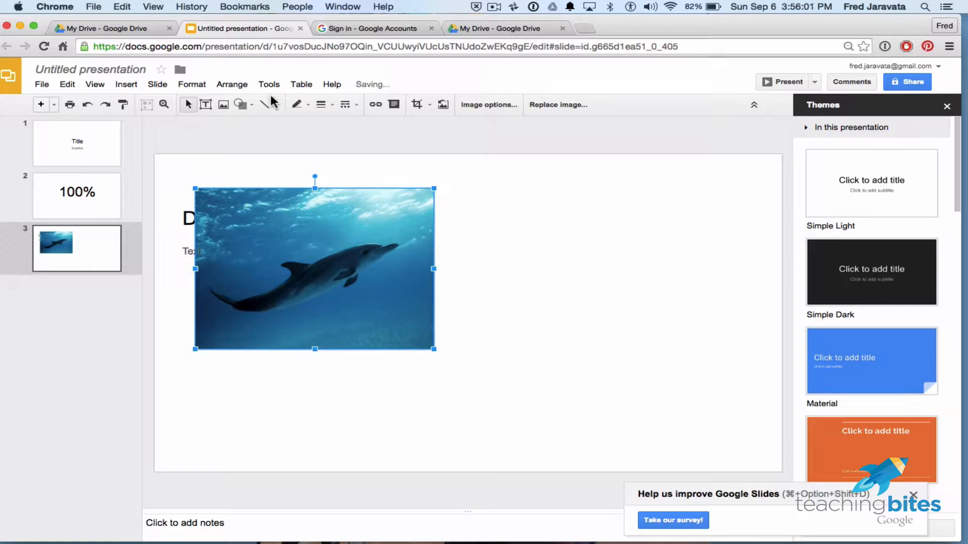
left_click(235, 85)
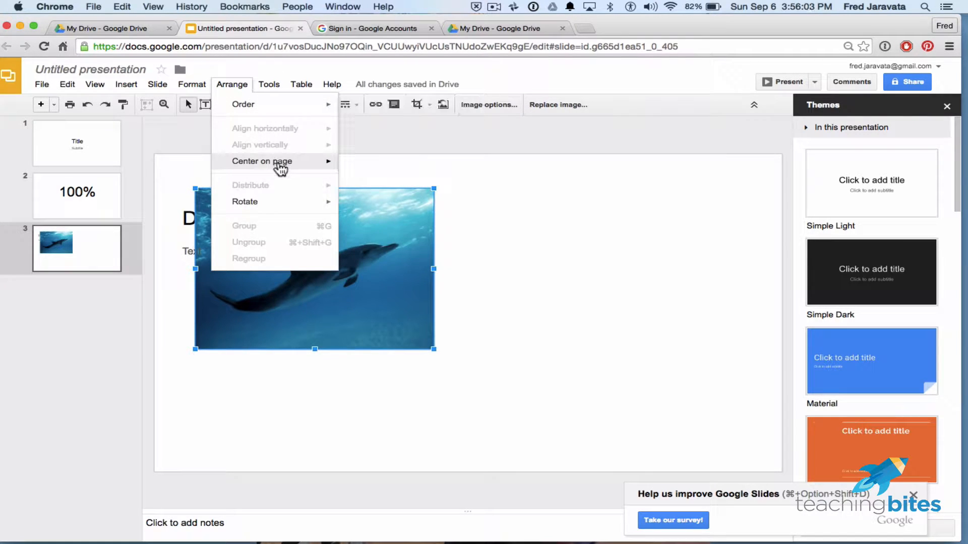
mouse_move(280, 170)
mouse_move(294, 105)
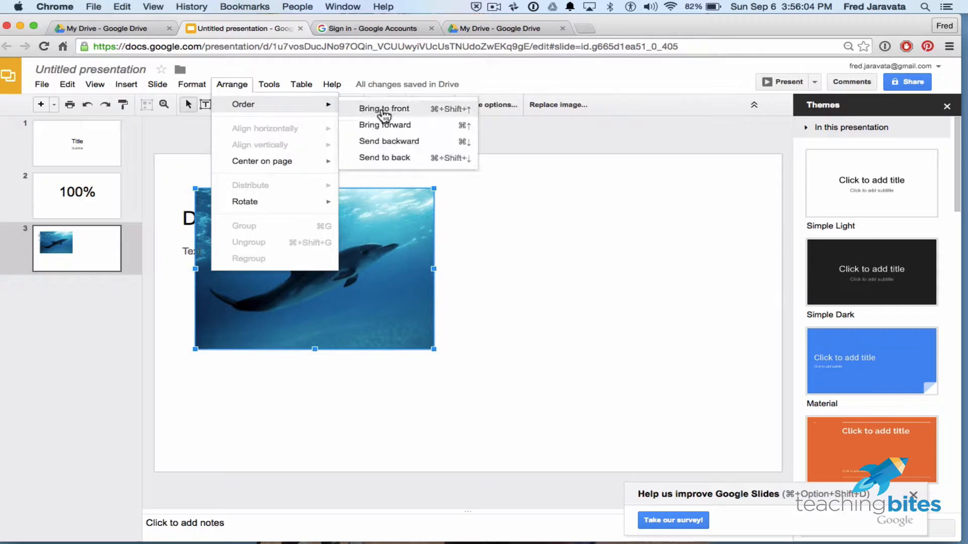
left_click(418, 144)
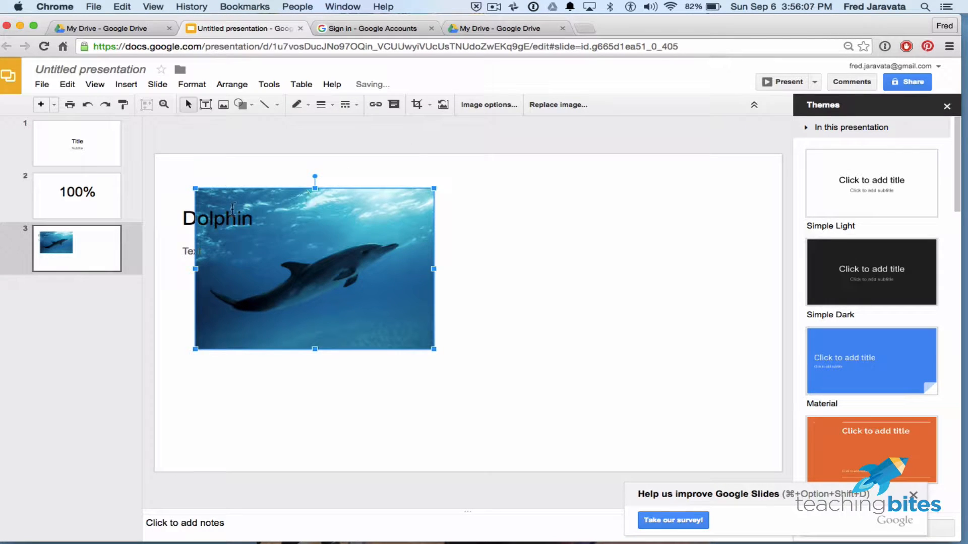
- Shift the dolphin image slightly left so it lies fully behind the title and body text
left_click(347, 207)
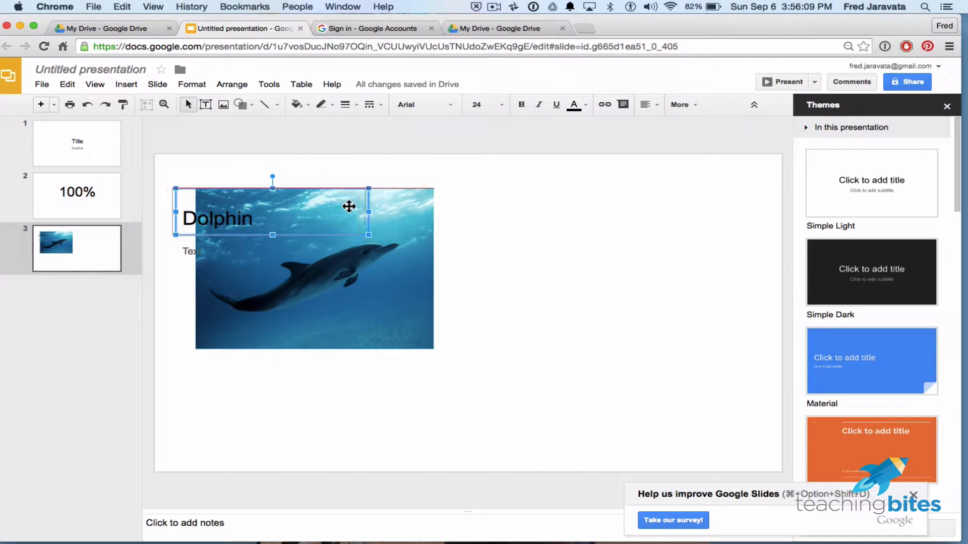
left_click_drag(395, 272, 383, 272)
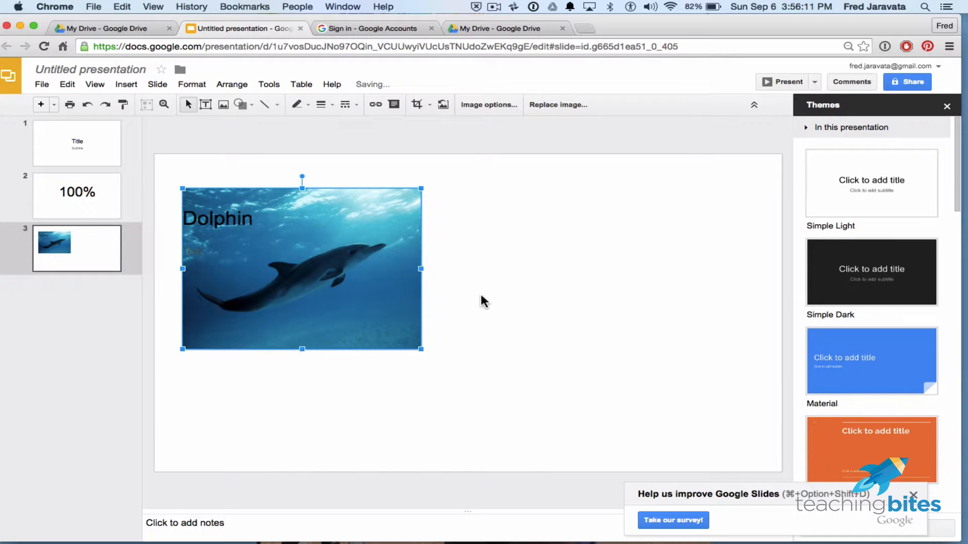
left_click(480, 294)
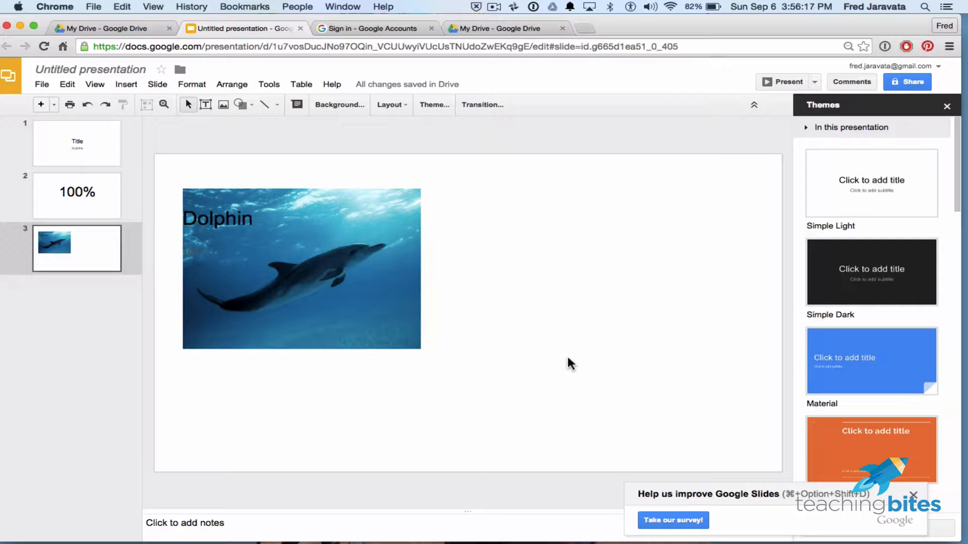
- Move the dolphin image to the right of the title and body text and enlarge it to fill that side
left_click(331, 334)
left_click(393, 221)
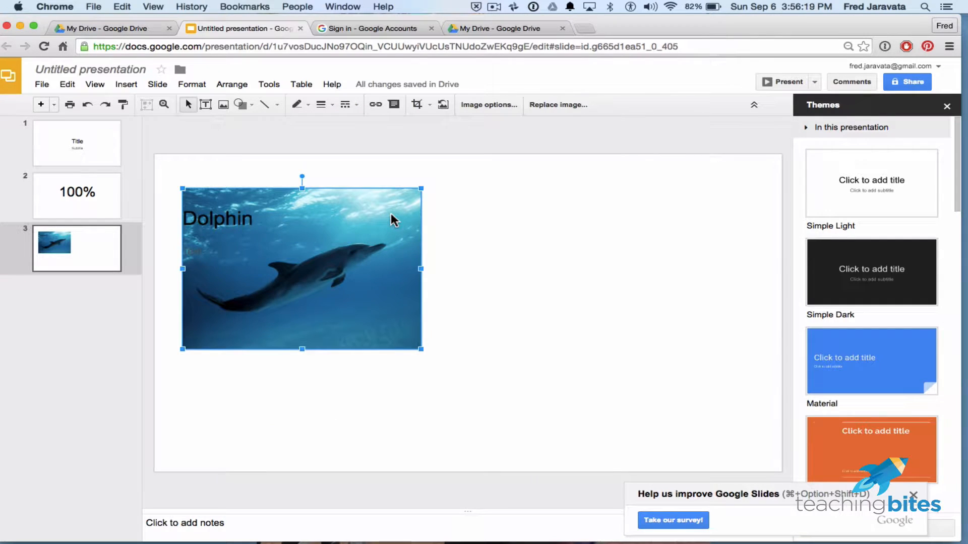
left_click_drag(391, 216, 522, 218)
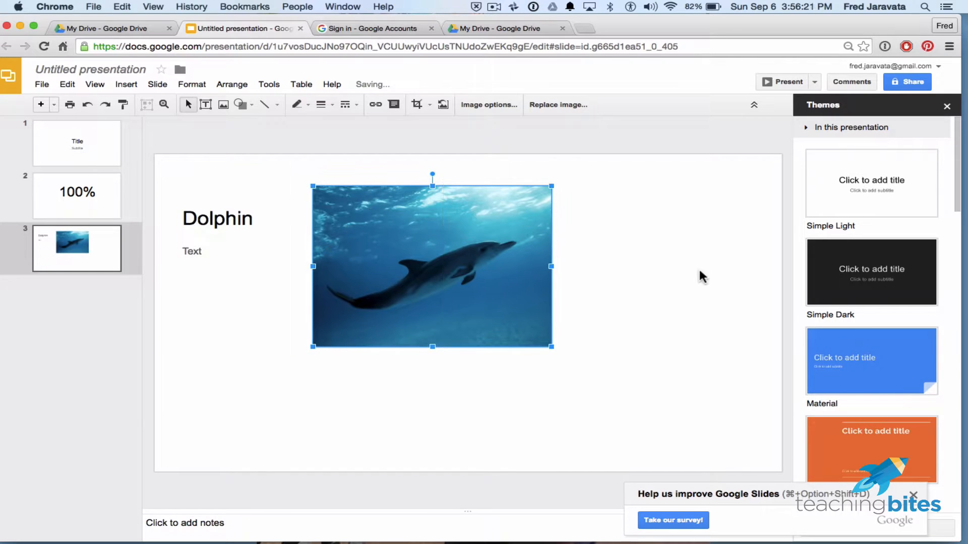
left_click_drag(550, 344, 687, 424)
left_click(740, 334)
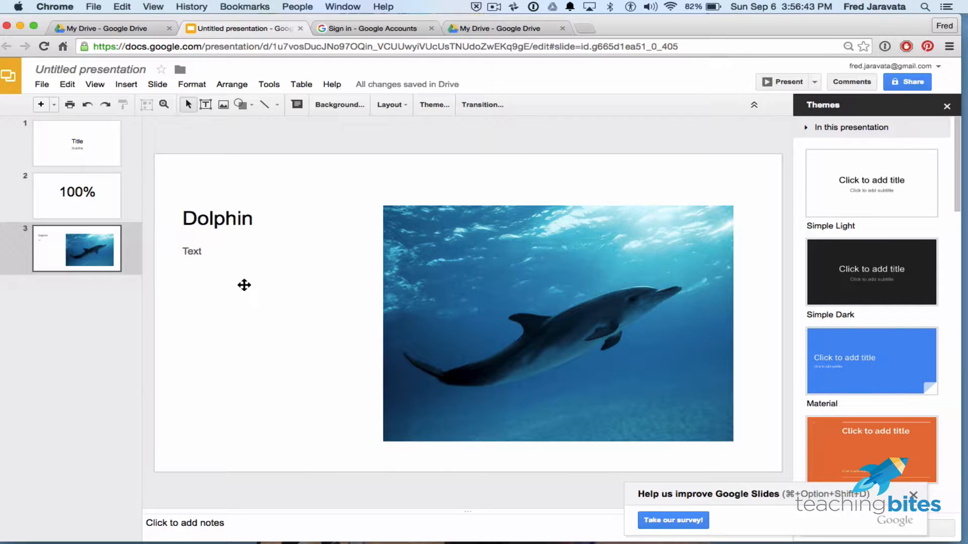
- Format the body text "Text" on the Dolphin slide as a bulleted list with the solid-circle bullet style
left_click(205, 257)
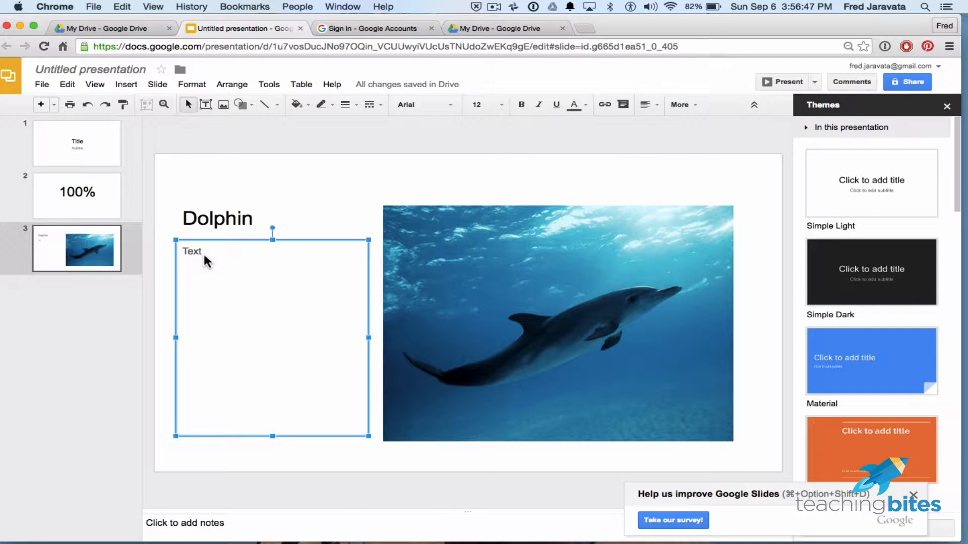
left_click(227, 209)
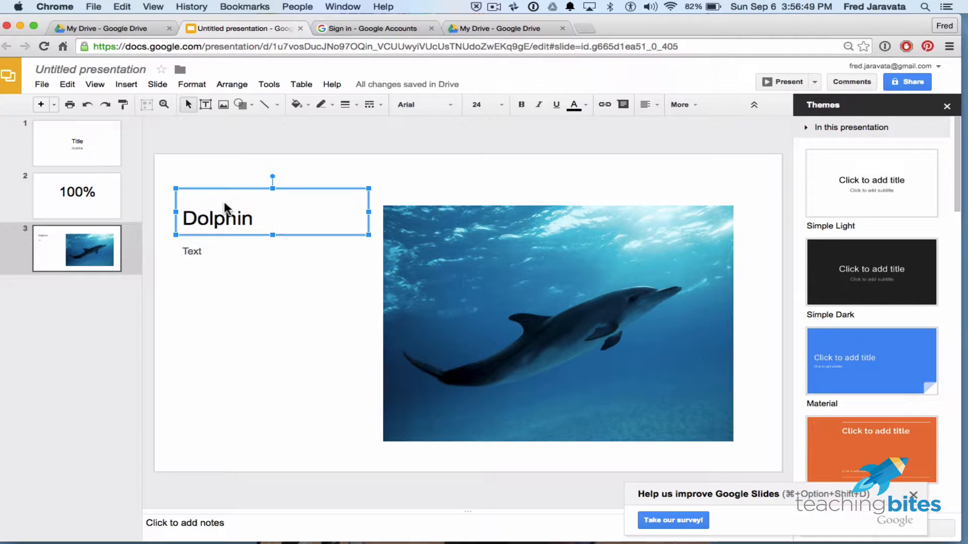
left_click(249, 248)
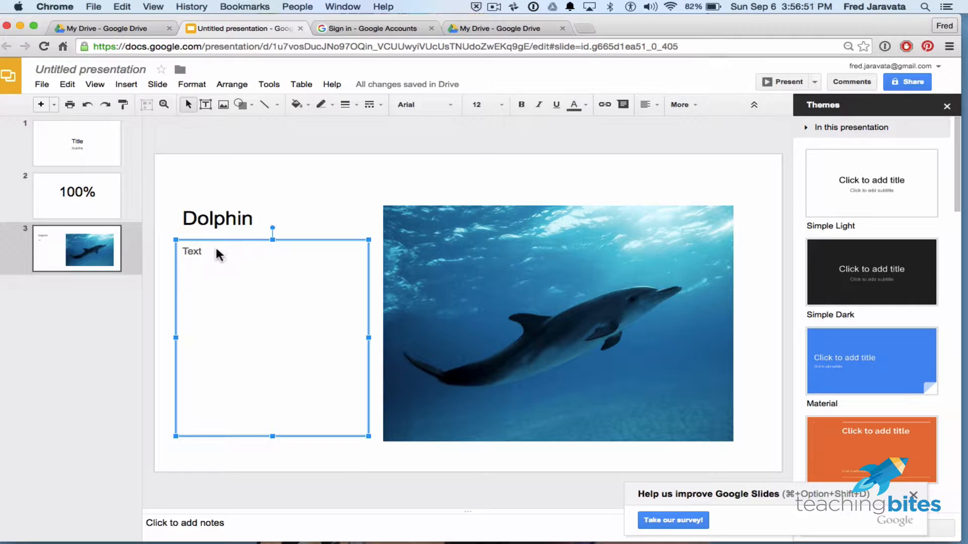
left_click_drag(183, 251, 213, 251)
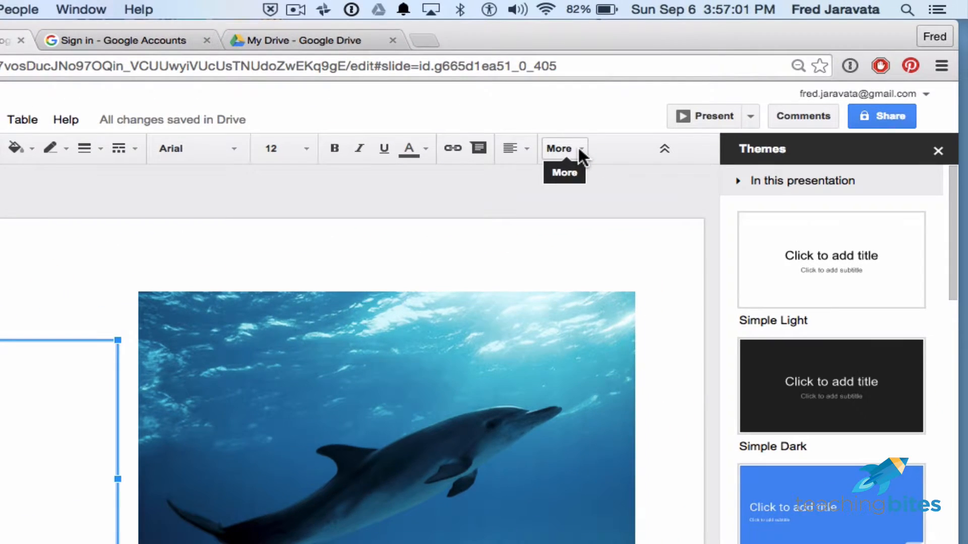
left_click(582, 149)
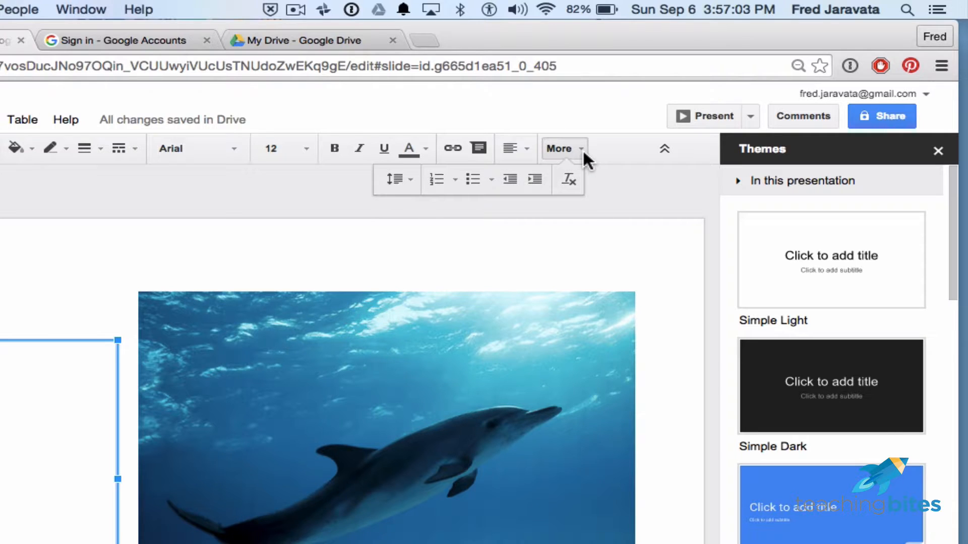
left_click(491, 181)
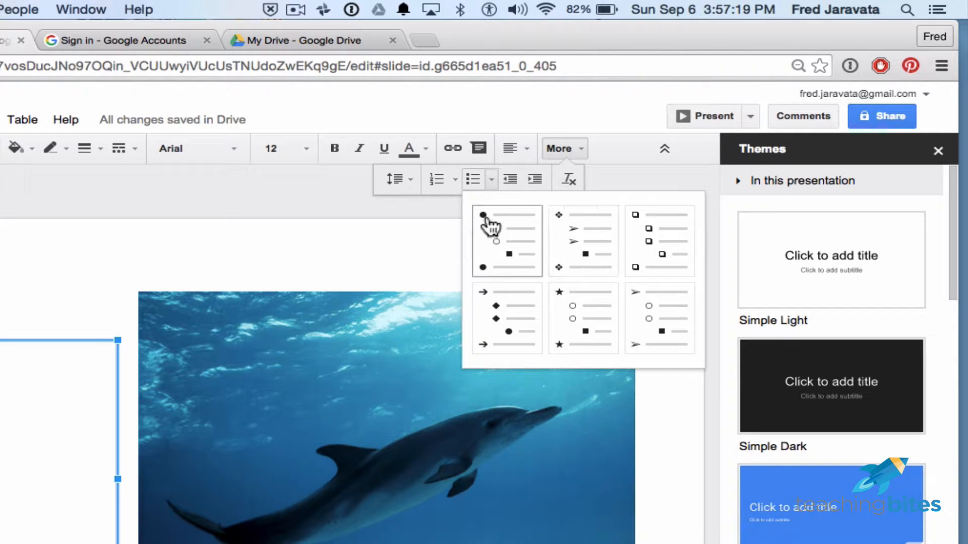
left_click(456, 178)
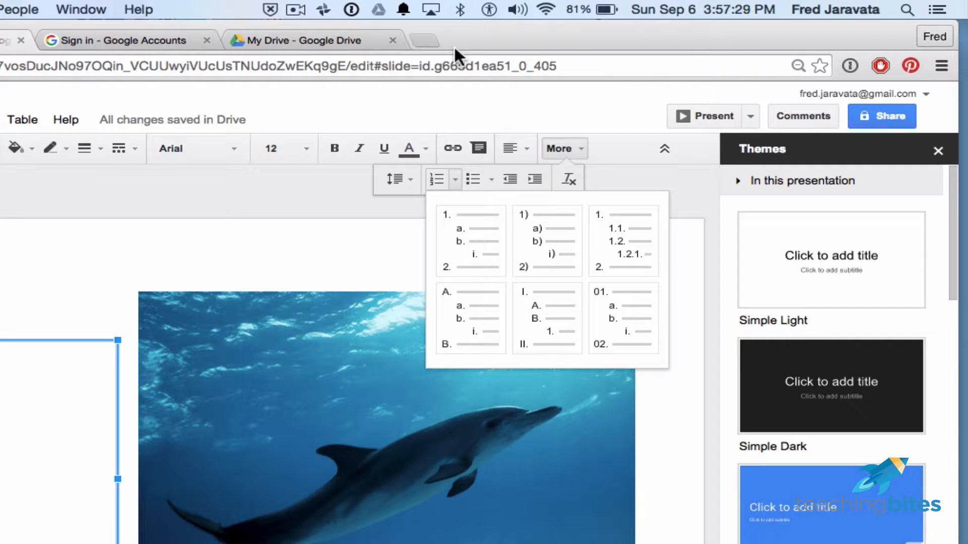
left_click(449, 119)
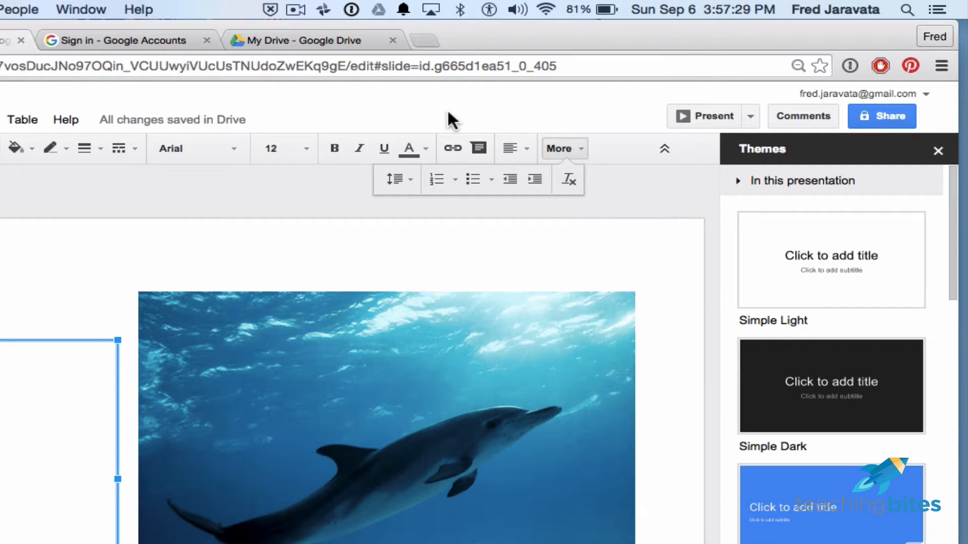
left_click(491, 179)
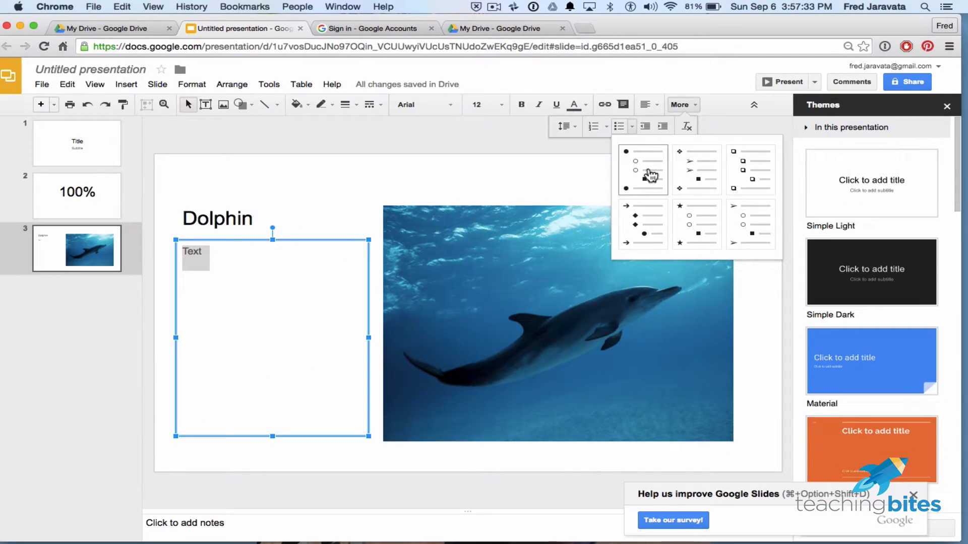
left_click(650, 175)
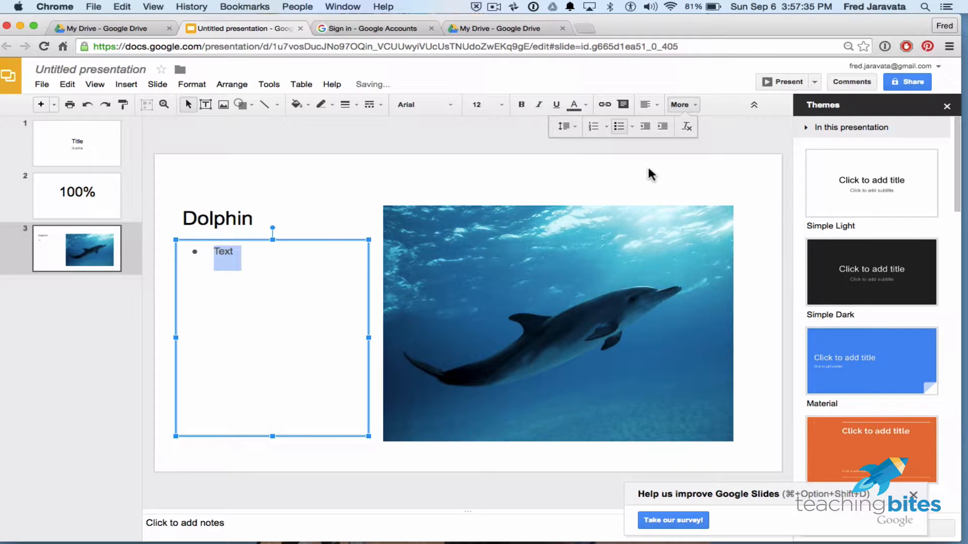